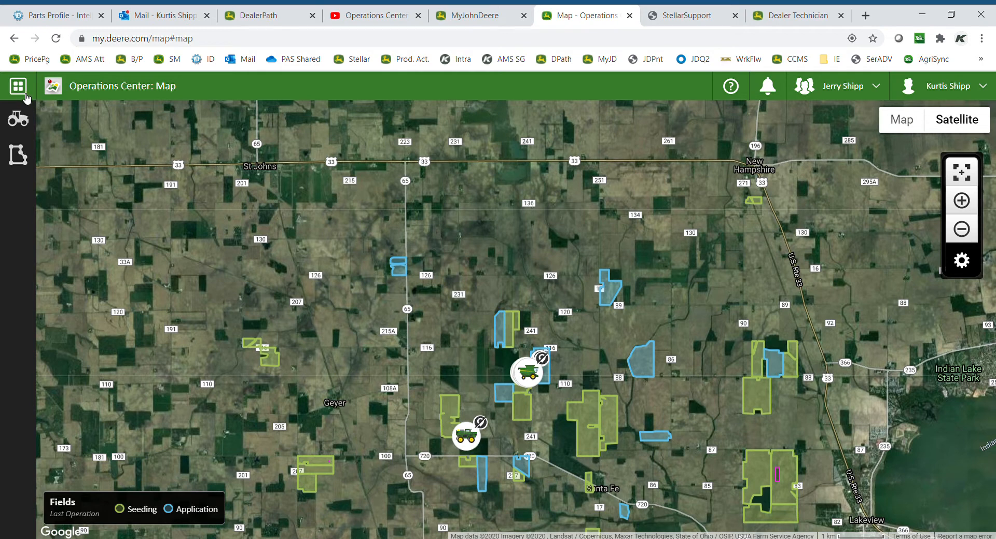
# Open the Analyze tool and switch its view from seeding to Application data.
pyautogui.click(21, 92)
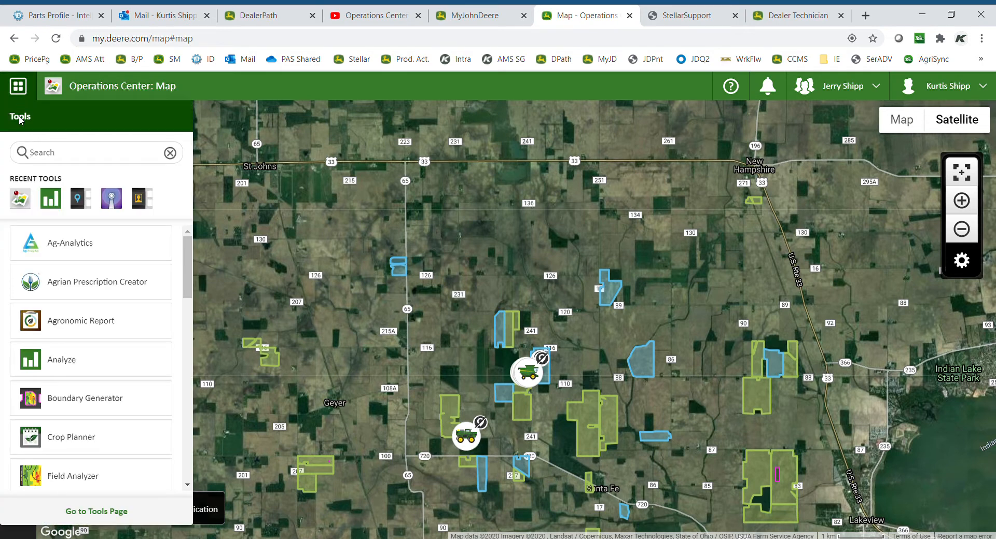
pyautogui.click(58, 366)
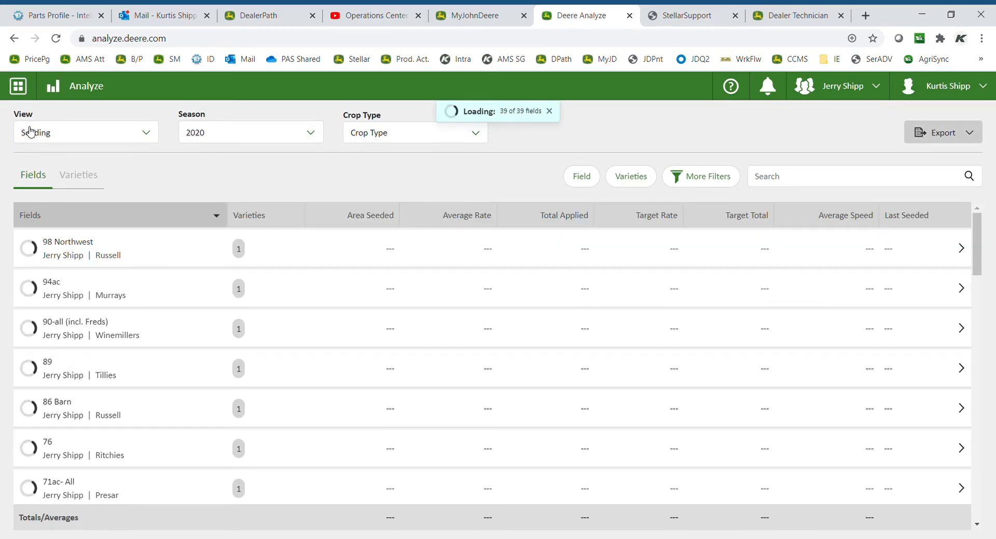
pyautogui.click(78, 139)
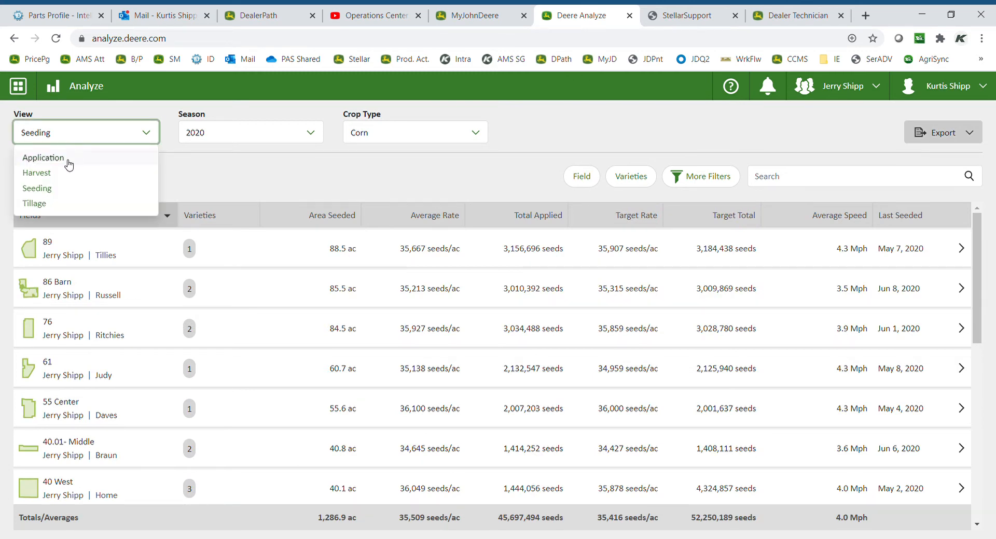
pyautogui.click(68, 161)
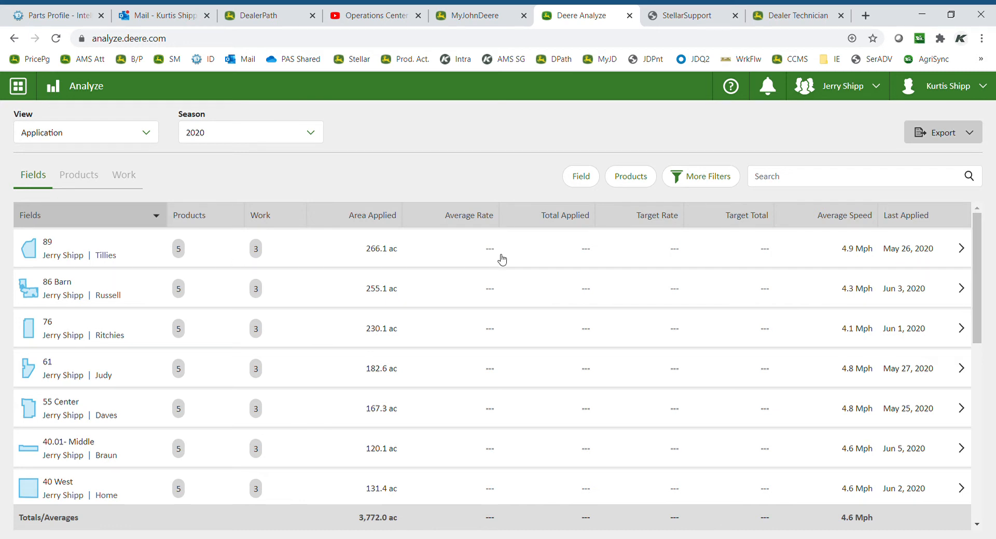
# Examine the products applied to field 89 and the work records for 28-0-0 UAN, and return to the fields list.
pyautogui.click(91, 254)
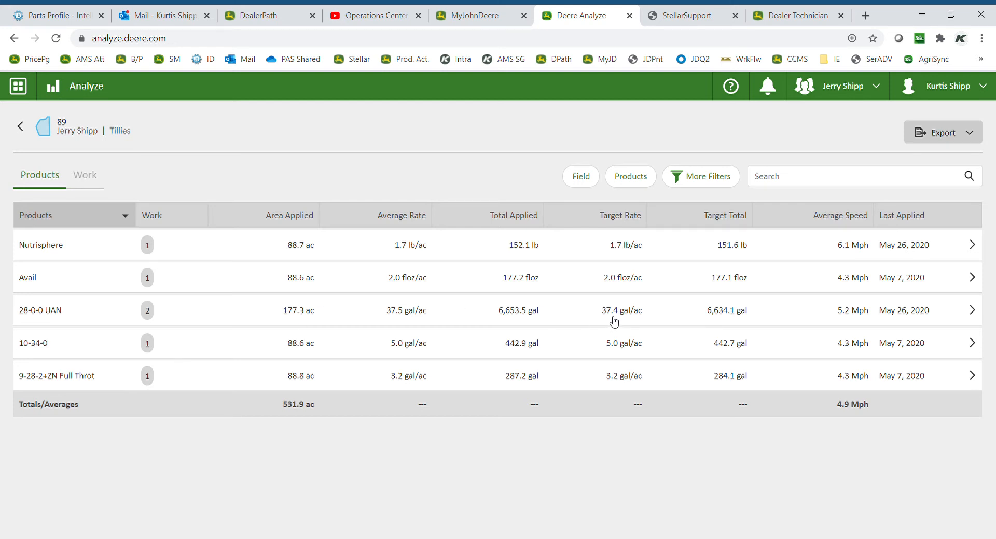
pyautogui.click(81, 314)
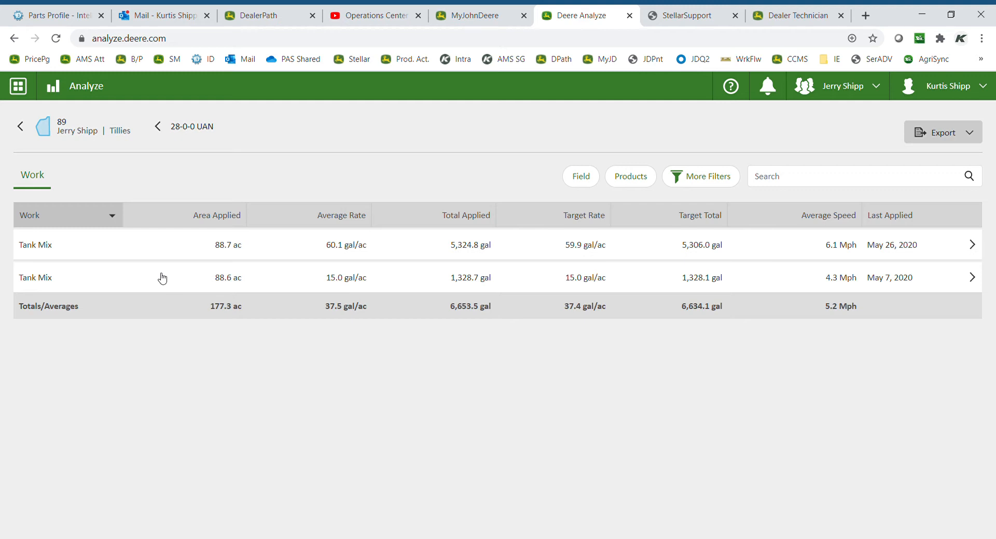
pyautogui.click(158, 127)
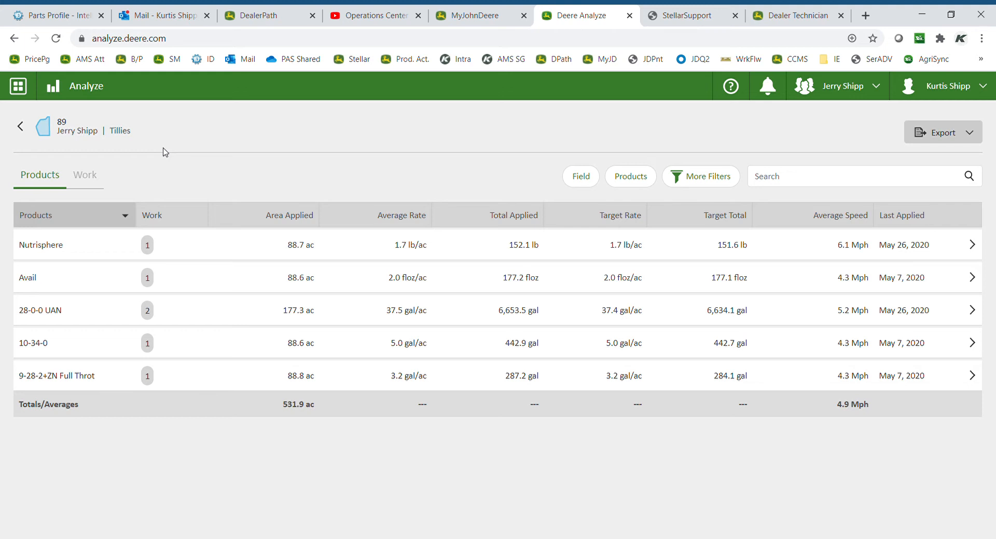
pyautogui.click(21, 127)
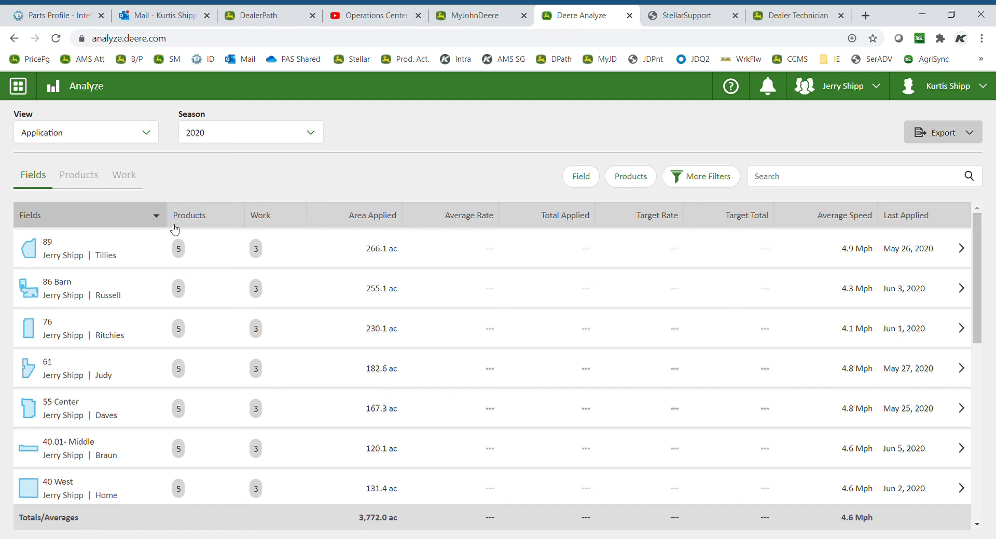
# Sort the application fields list by last applied date, earliest first.
pyautogui.click(262, 217)
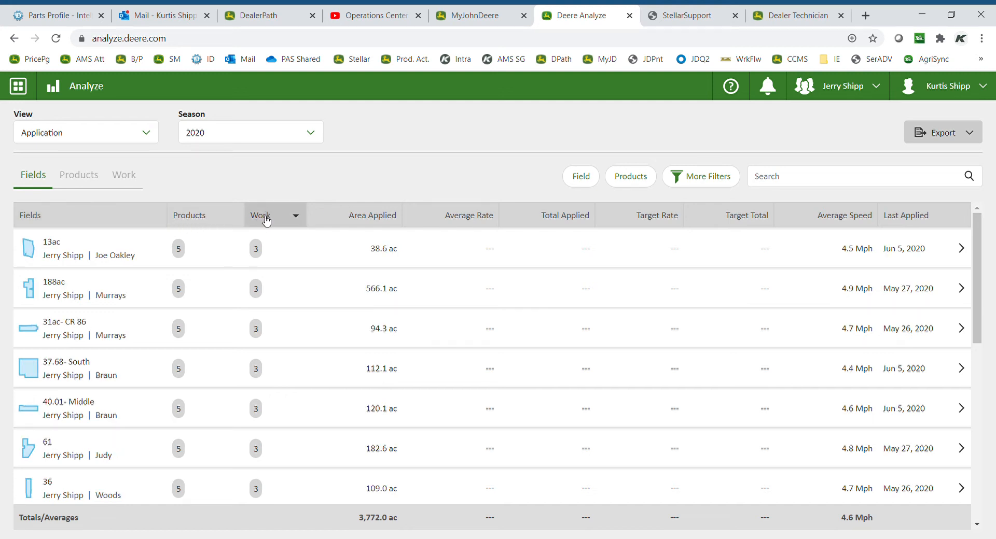
pyautogui.click(903, 220)
pyautogui.click(902, 221)
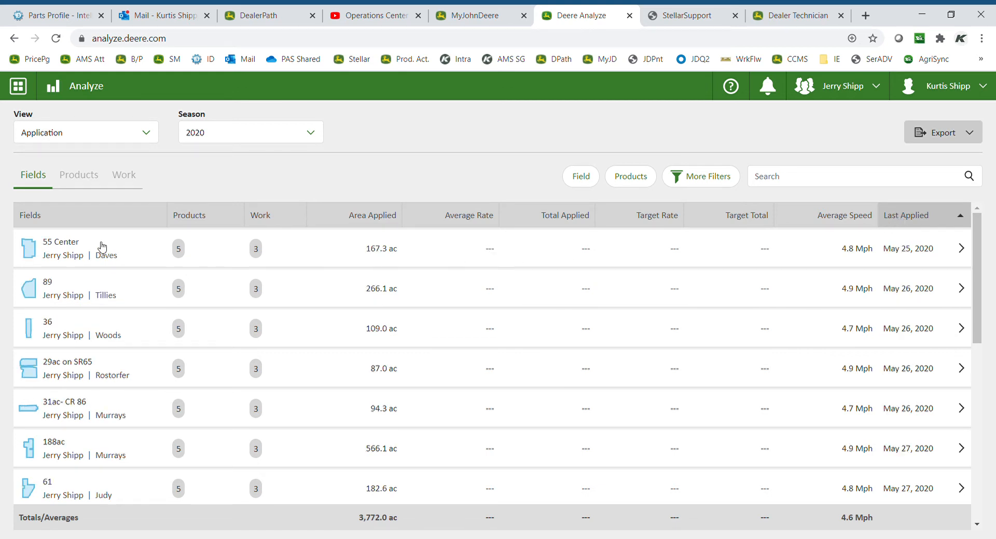
# Review application totals by product, including the per-field and per-work breakdowns of 28-0-0 UAN.
pyautogui.click(84, 181)
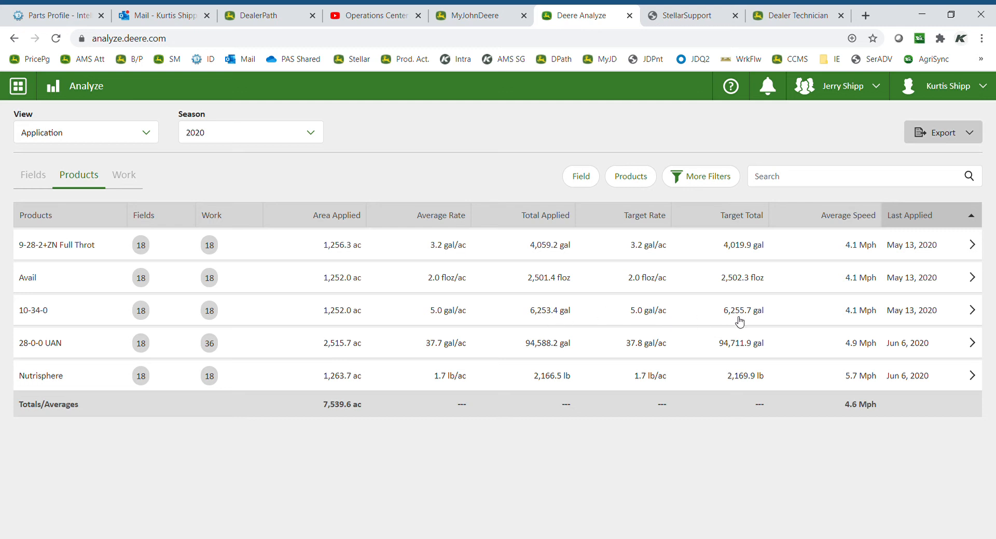
pyautogui.click(34, 343)
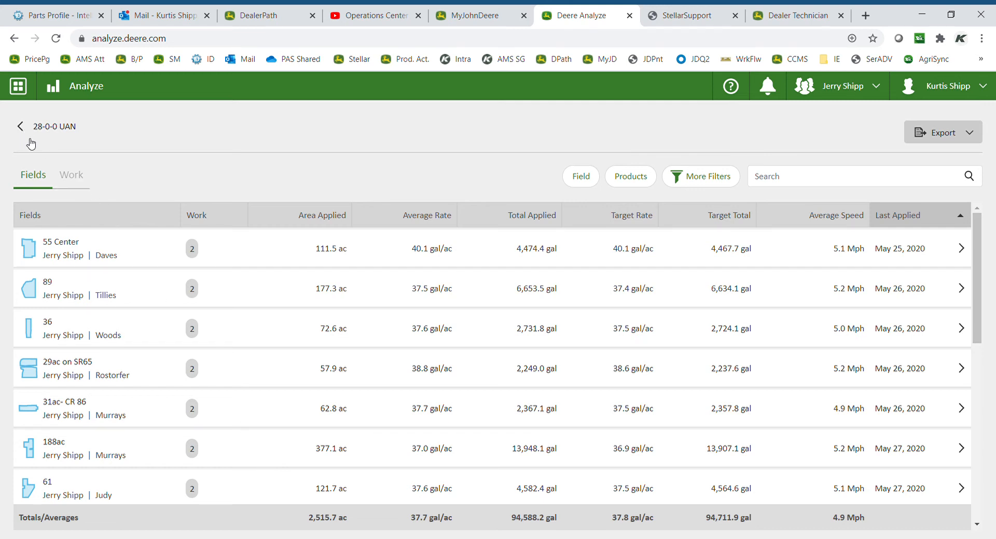
pyautogui.click(69, 180)
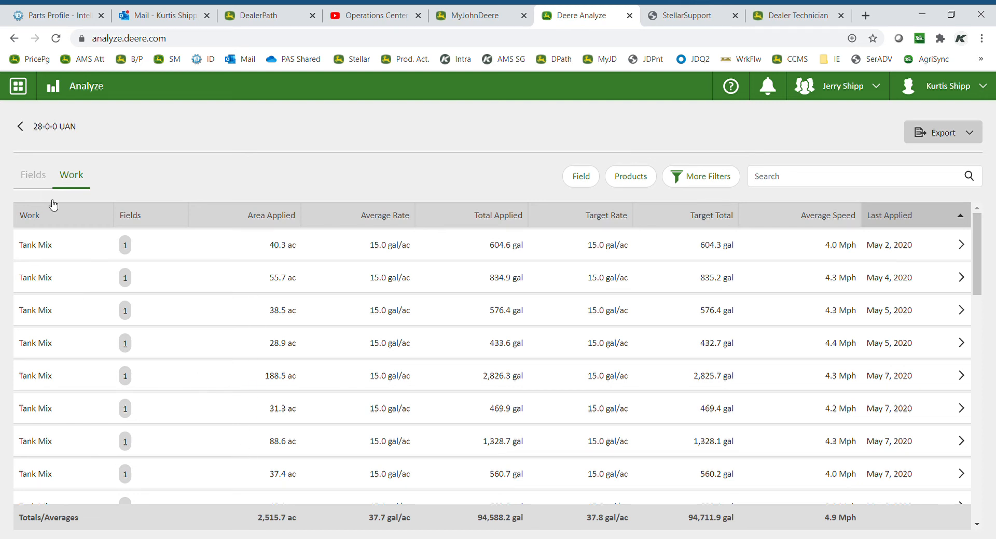
pyautogui.click(21, 126)
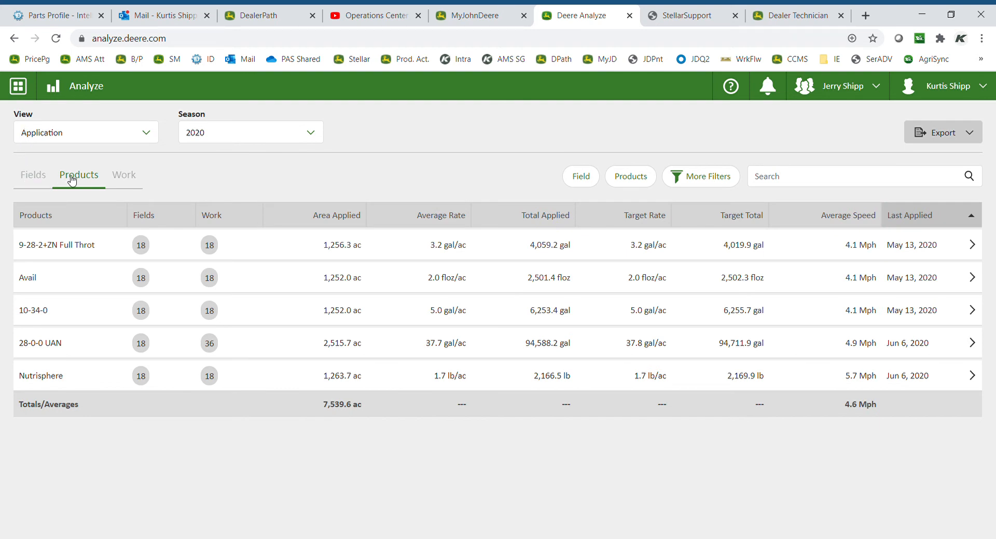
# Review the application work records, inspect the first 9-28-2+ZN Full Throt record, and return to the fields list.
pyautogui.click(133, 182)
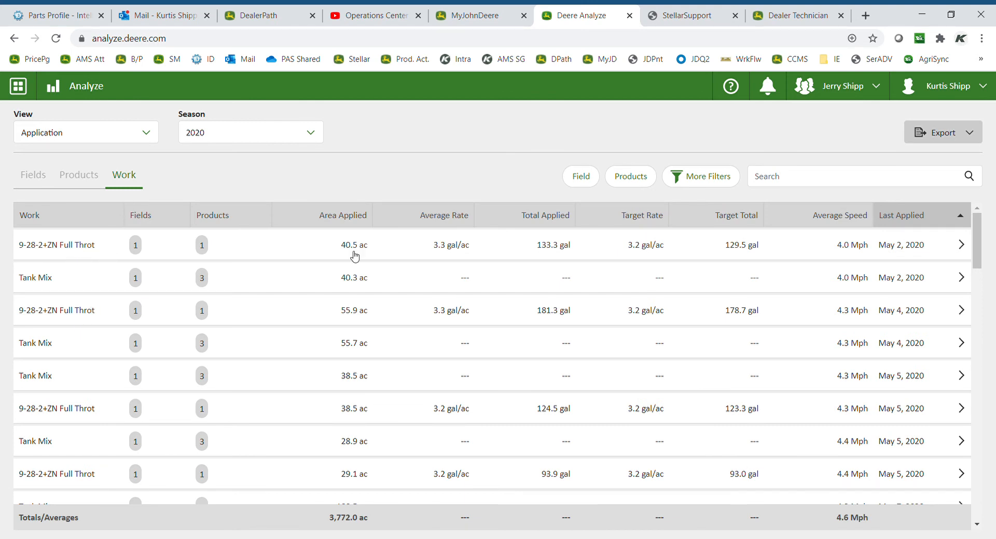
pyautogui.moveTo(977, 254)
pyautogui.mouseDown()
pyautogui.moveTo(979, 400)
pyautogui.moveTo(993, 425)
pyautogui.moveTo(993, 503)
pyautogui.moveTo(982, 249)
pyautogui.mouseUp()
pyautogui.click(92, 249)
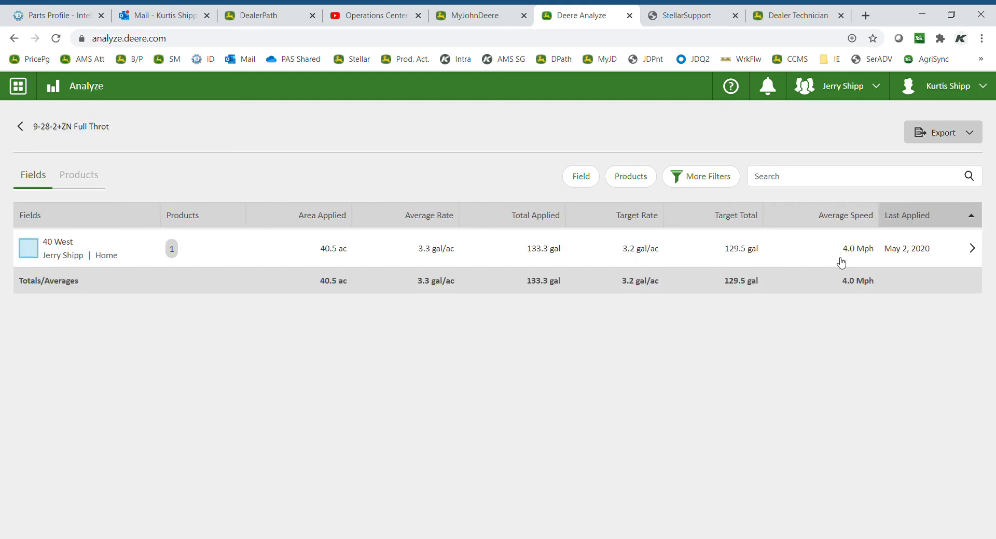
pyautogui.click(21, 126)
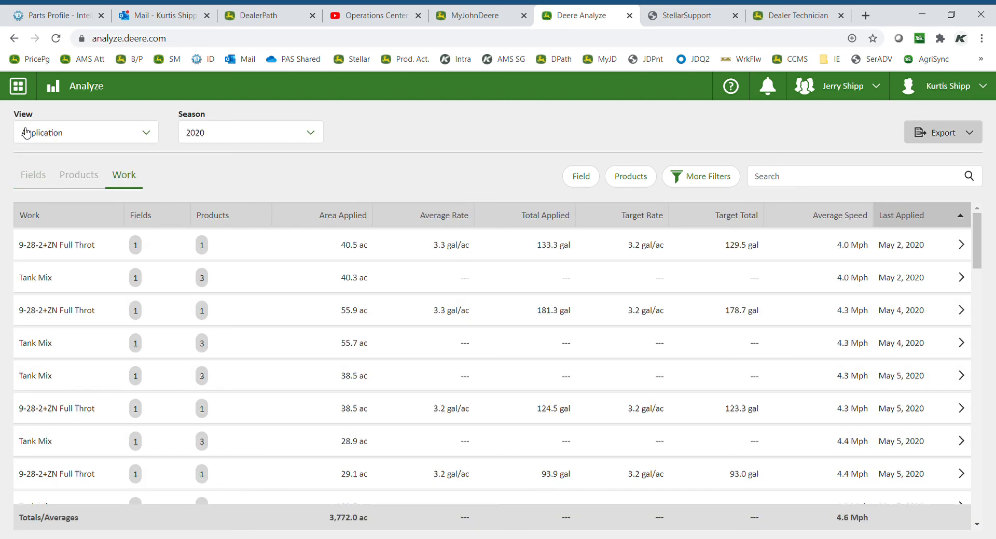
pyautogui.click(29, 177)
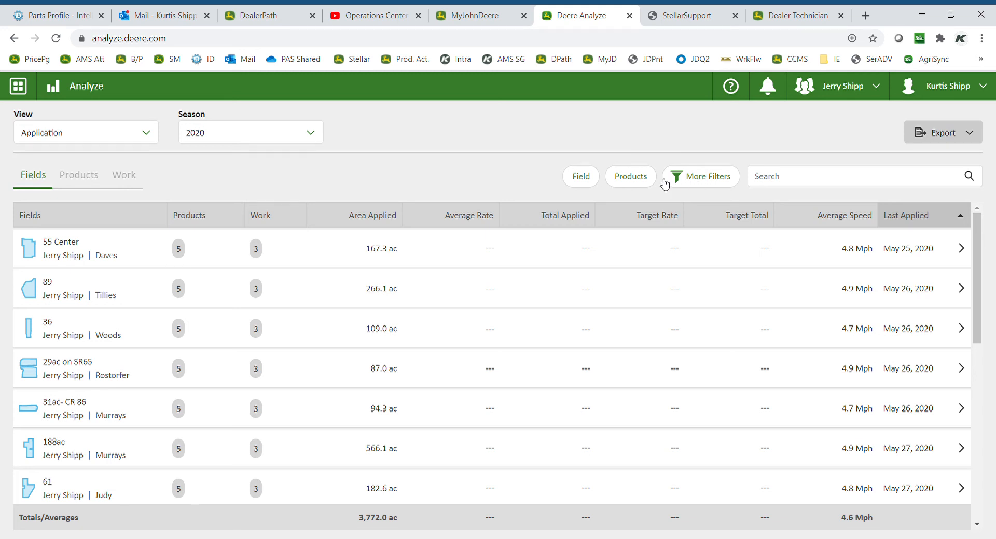
# Filter the fields list to the product 28-0-0 UAN.
pyautogui.click(642, 183)
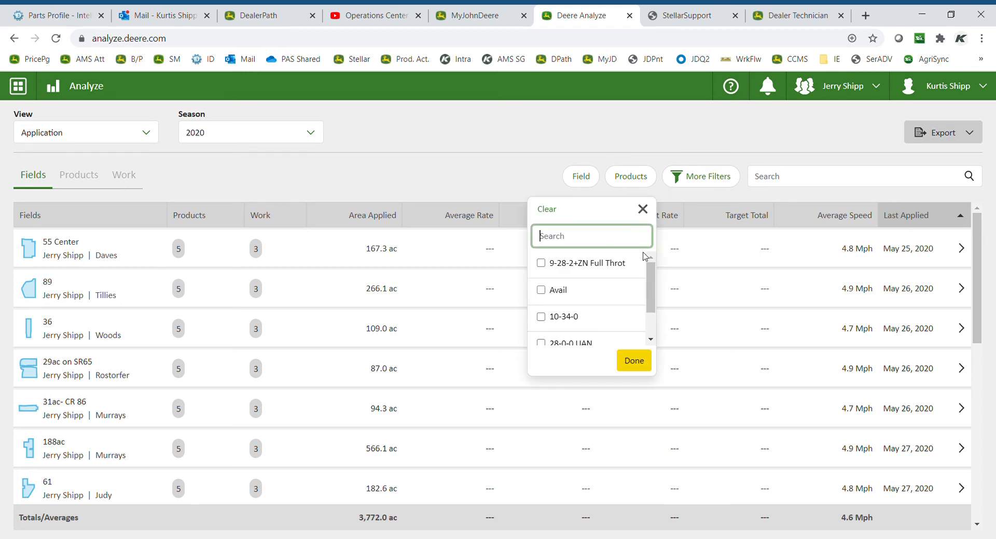
pyautogui.moveTo(649, 282); pyautogui.dragTo(651, 306)
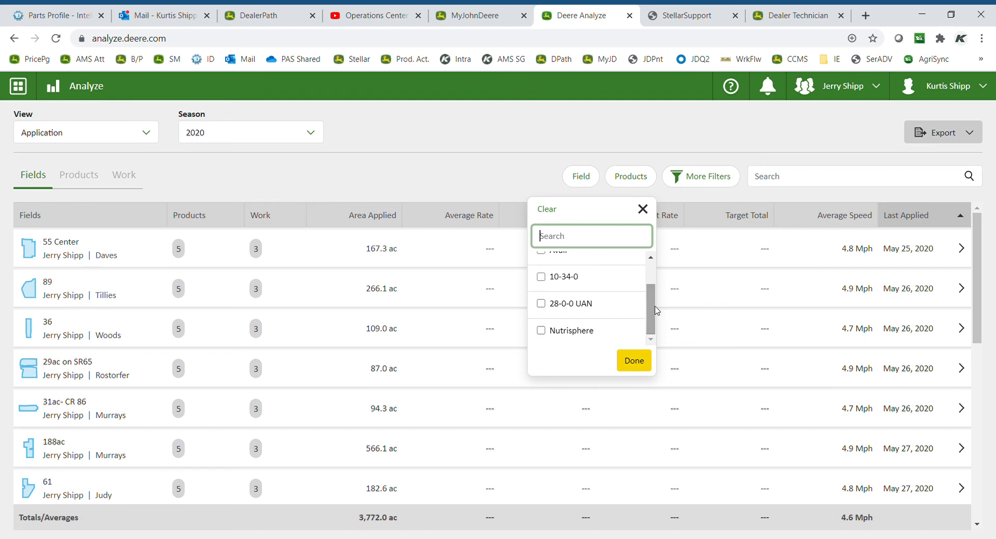
pyautogui.click(540, 305)
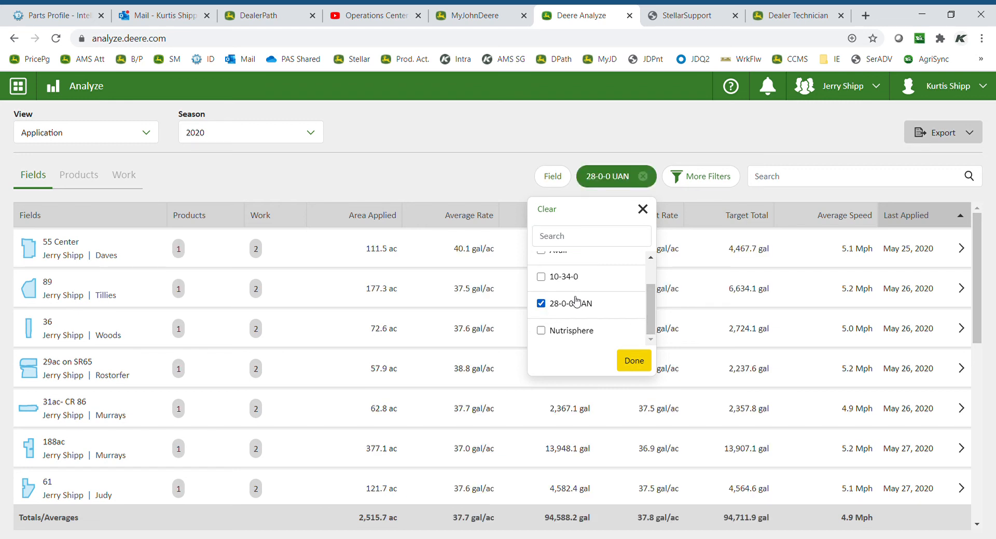
pyautogui.click(632, 361)
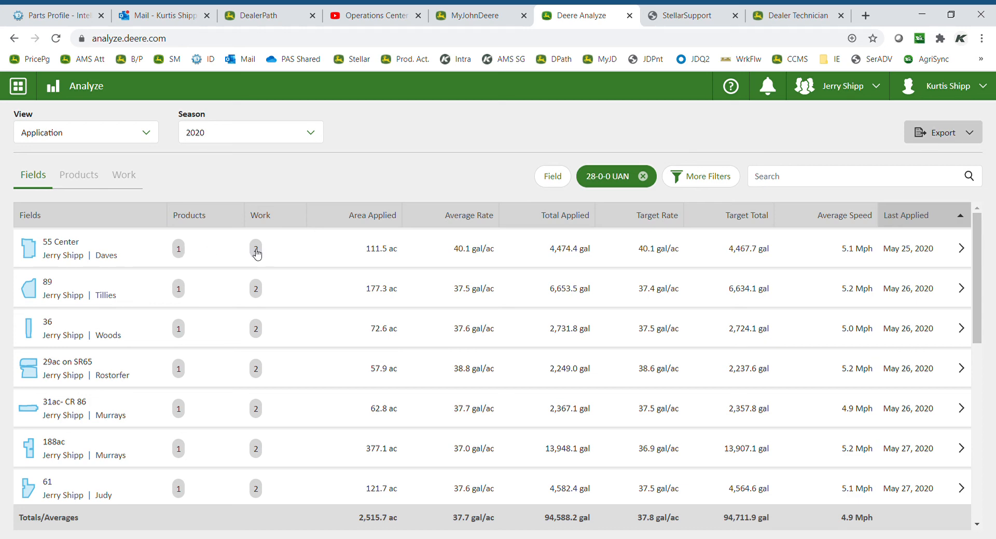
# Examine the 28-0-0 UAN work records of the 55 Center field, and remove the product filter from the fields list.
pyautogui.click(78, 260)
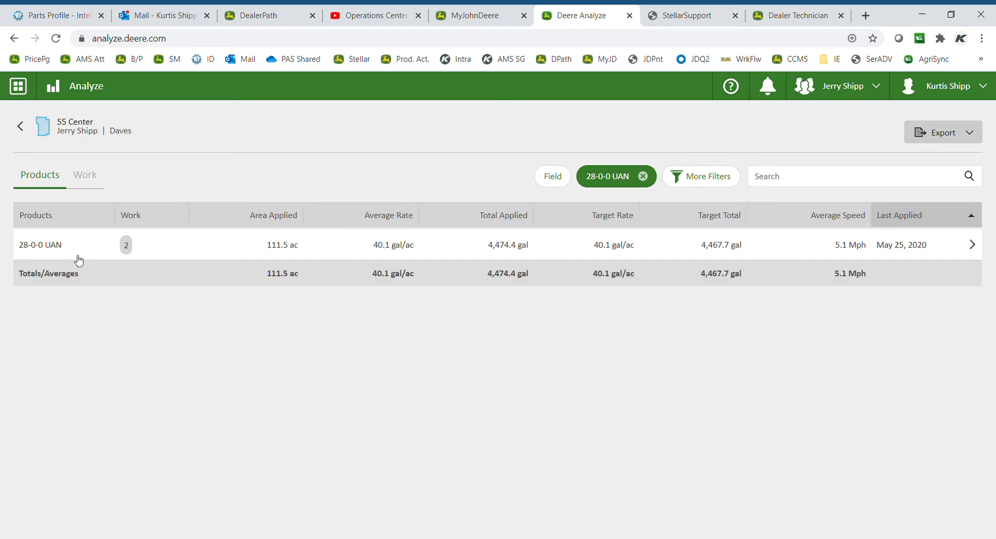
pyautogui.click(127, 245)
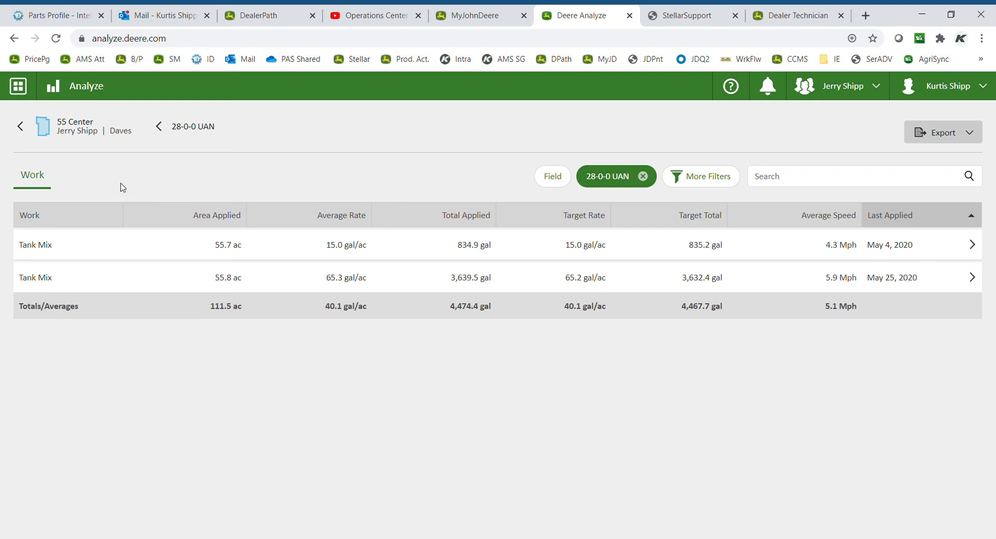
pyautogui.click(21, 126)
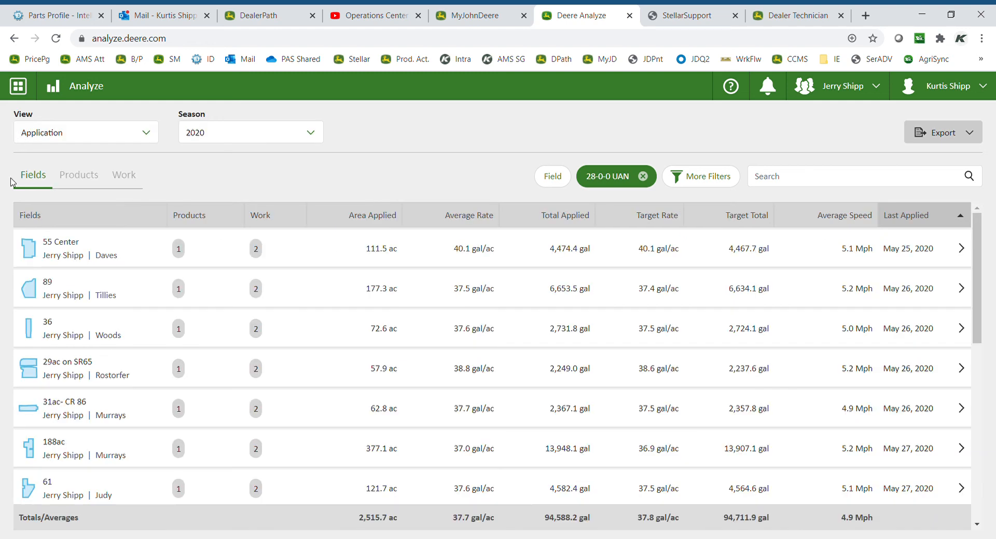
pyautogui.click(643, 177)
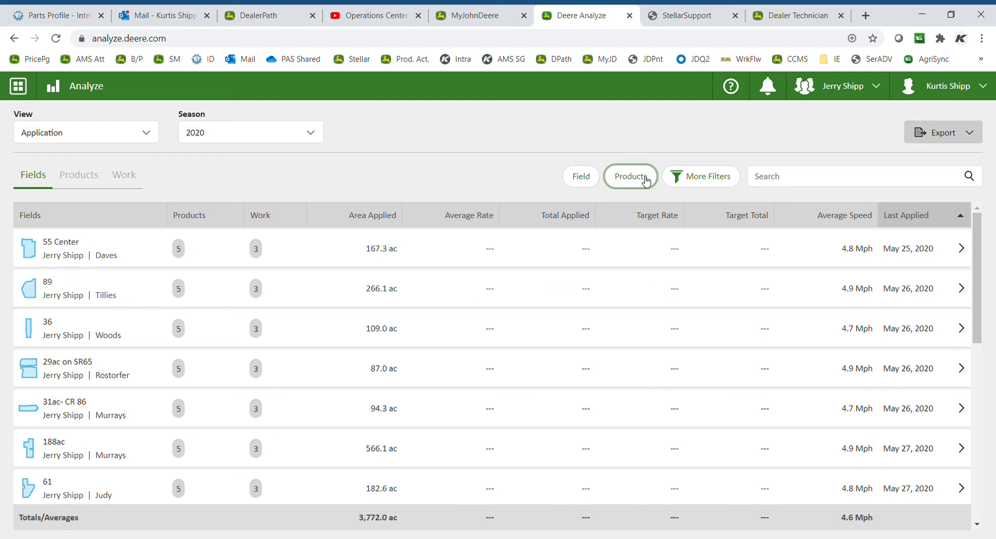
# Filter the fields list to the farms Baileys and Home.
pyautogui.click(697, 180)
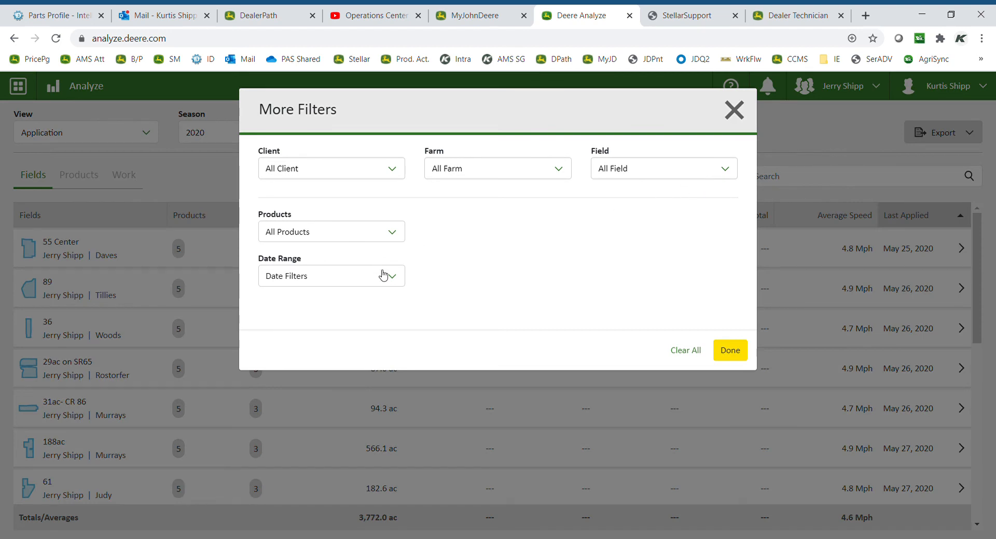
pyautogui.click(482, 180)
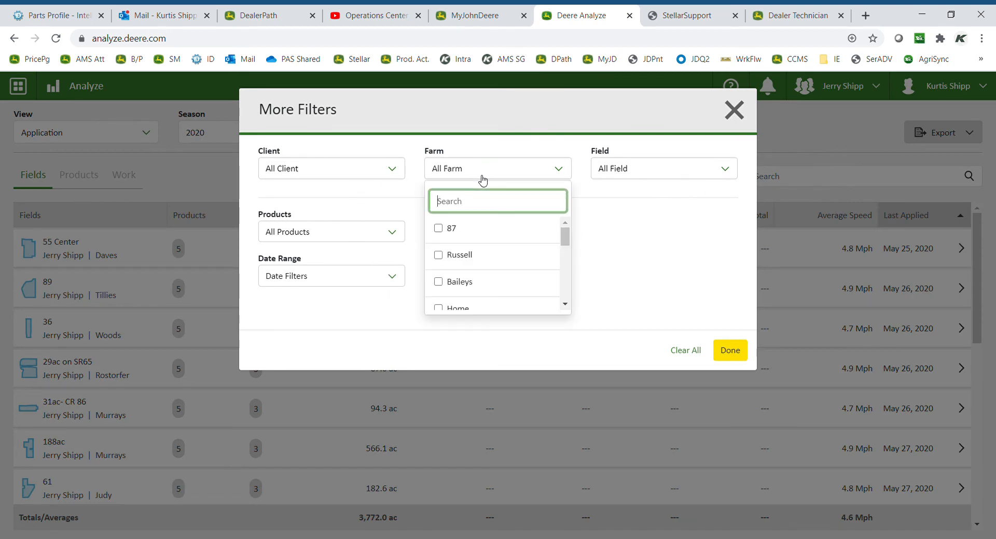
pyautogui.click(439, 283)
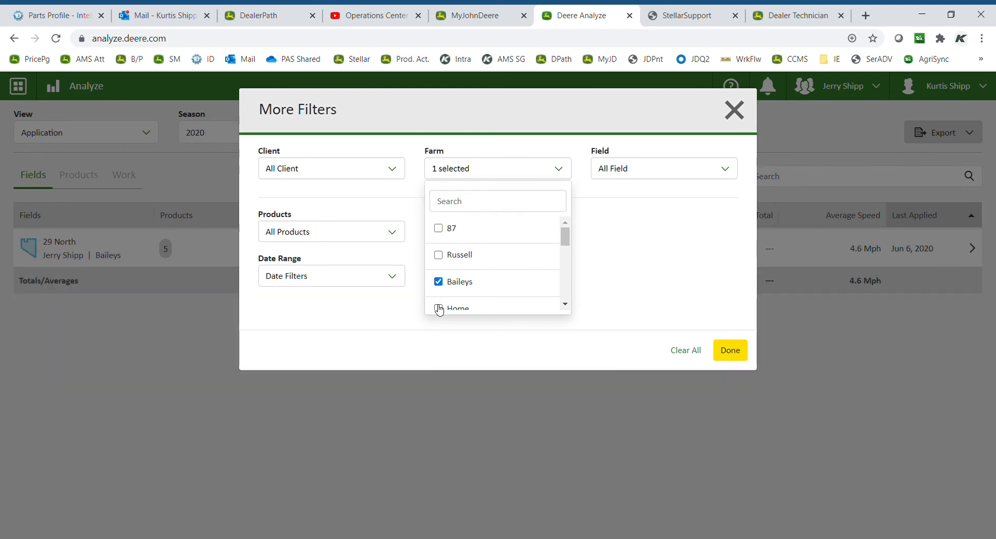
pyautogui.click(439, 309)
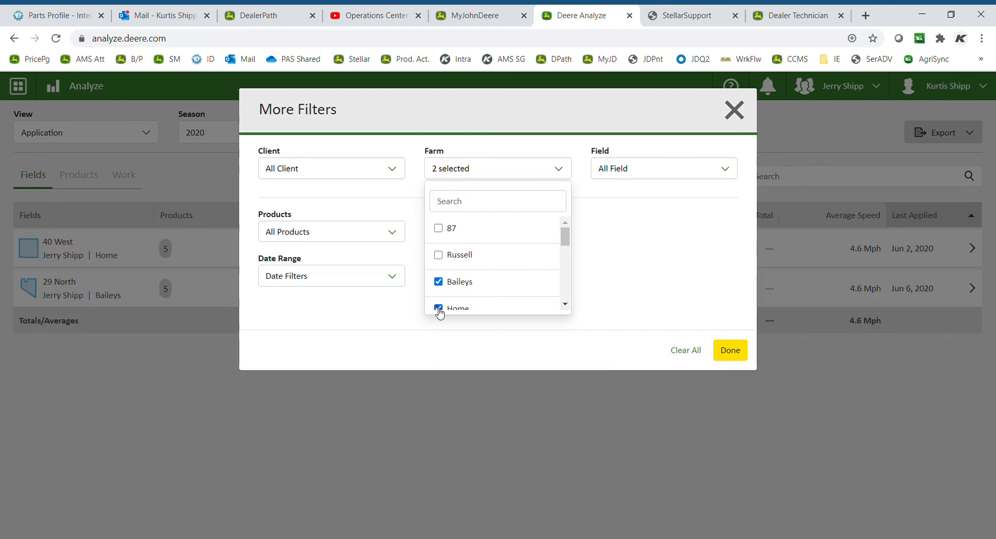
pyautogui.click(727, 350)
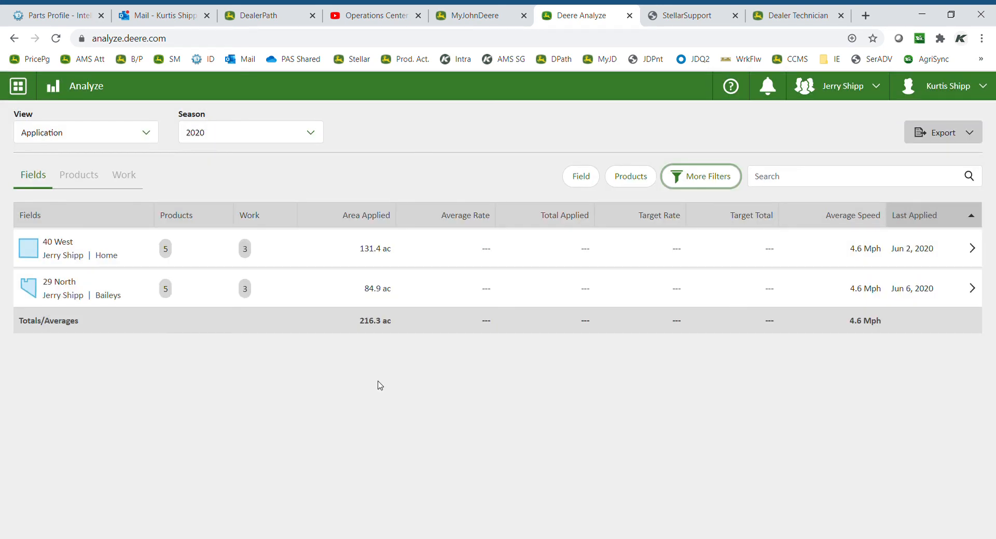
# Clear all filters and check the available date range options without applying one.
pyautogui.click(705, 176)
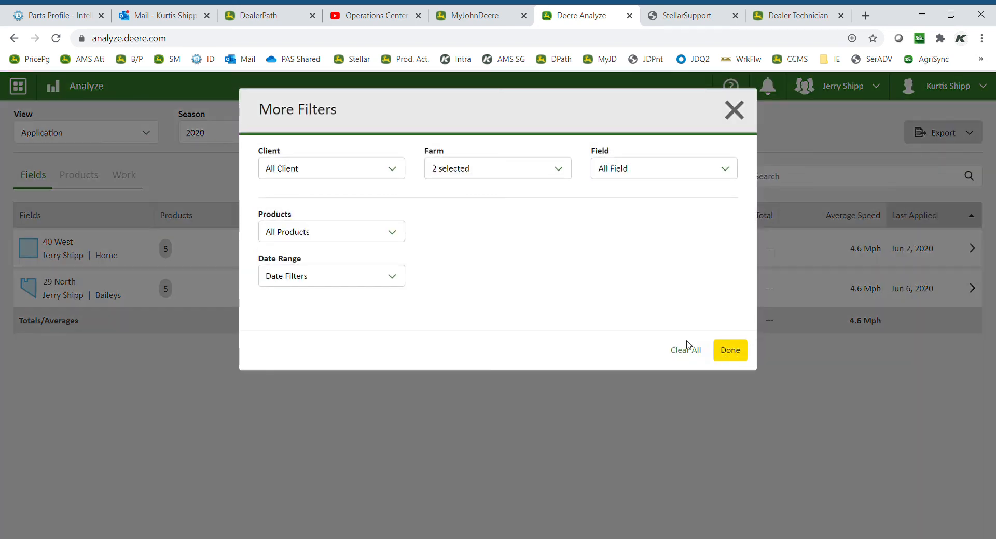
pyautogui.click(687, 354)
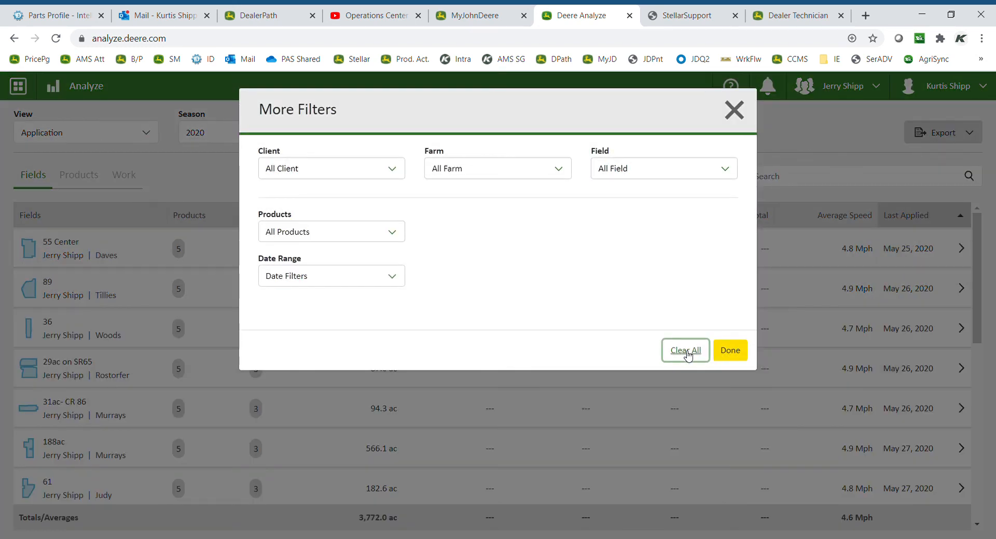
pyautogui.click(380, 277)
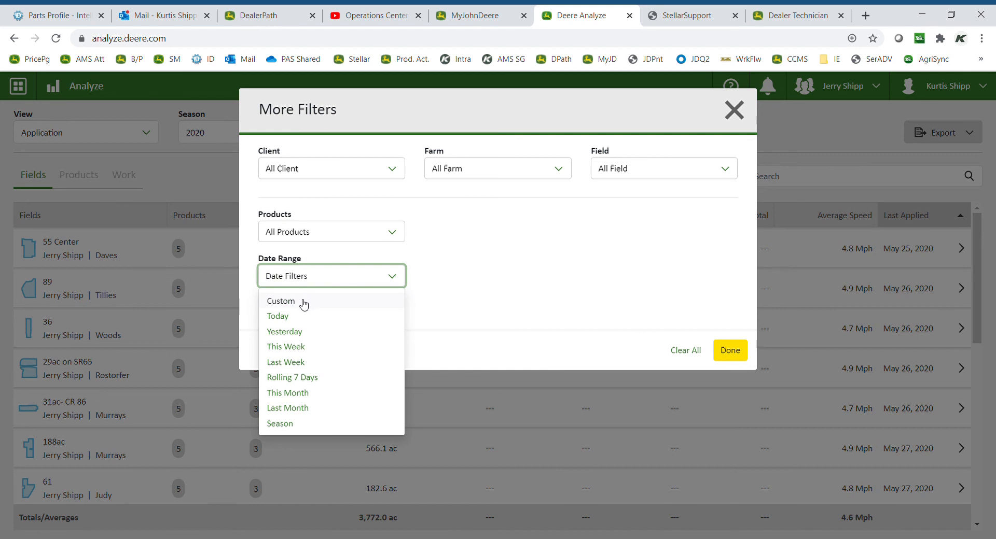
pyautogui.click(457, 310)
pyautogui.click(732, 351)
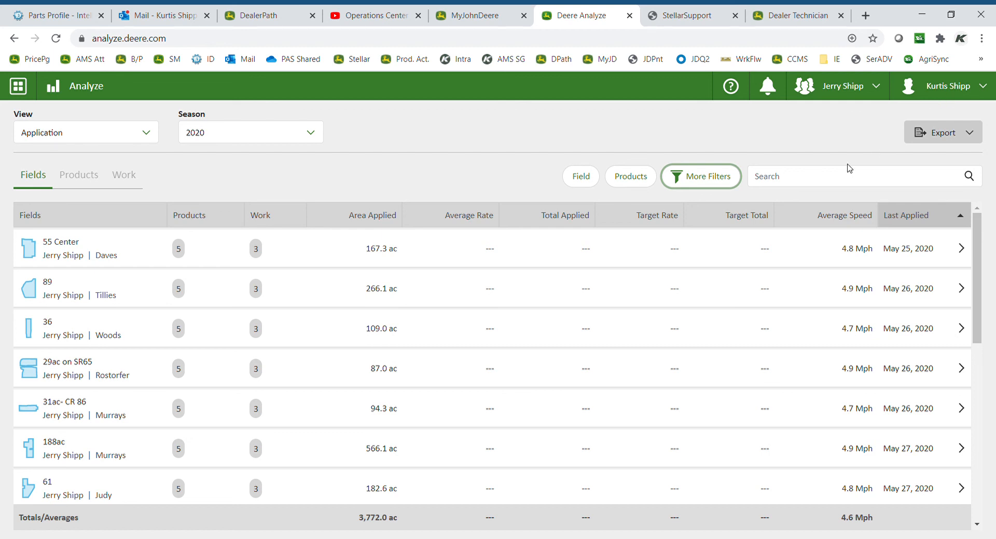
# Show the export format options for the application fields list.
pyautogui.click(941, 133)
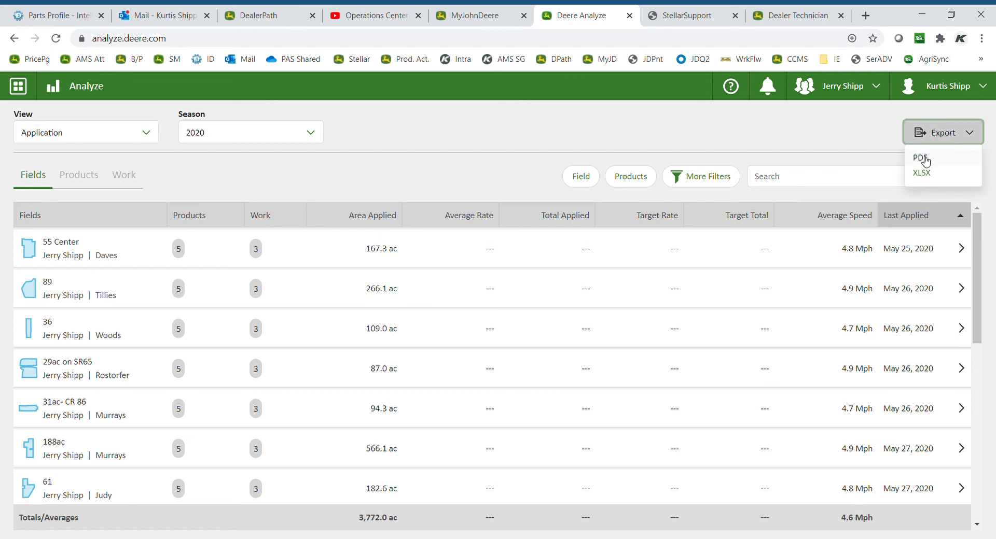